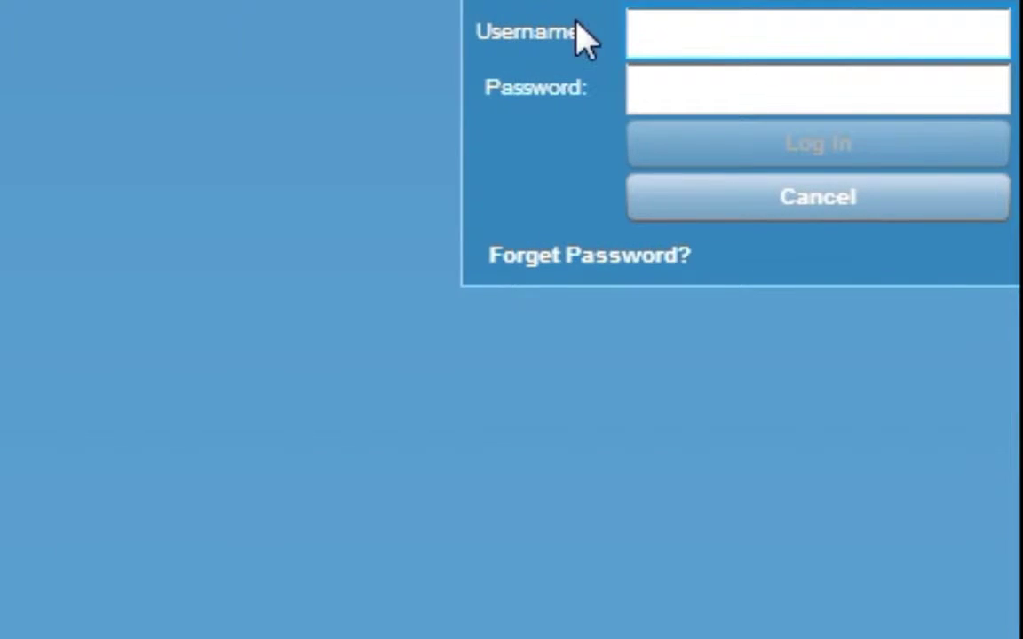
# - Sign in to the admin portal with the account administrator's username and password
pyautogui.write('account')
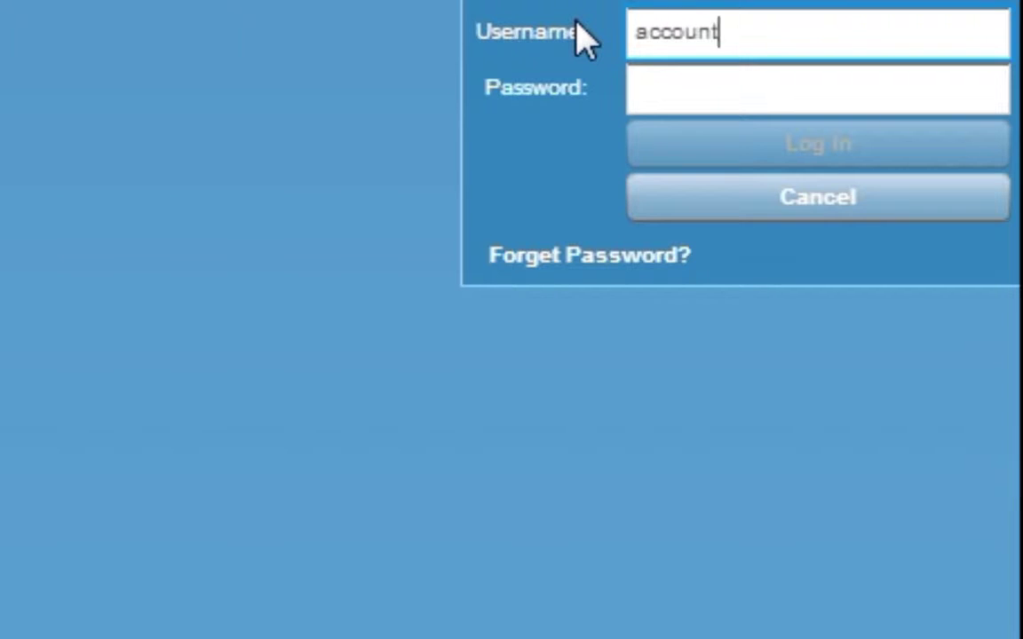
pyautogui.press('Tab')
pyautogui.write('***')
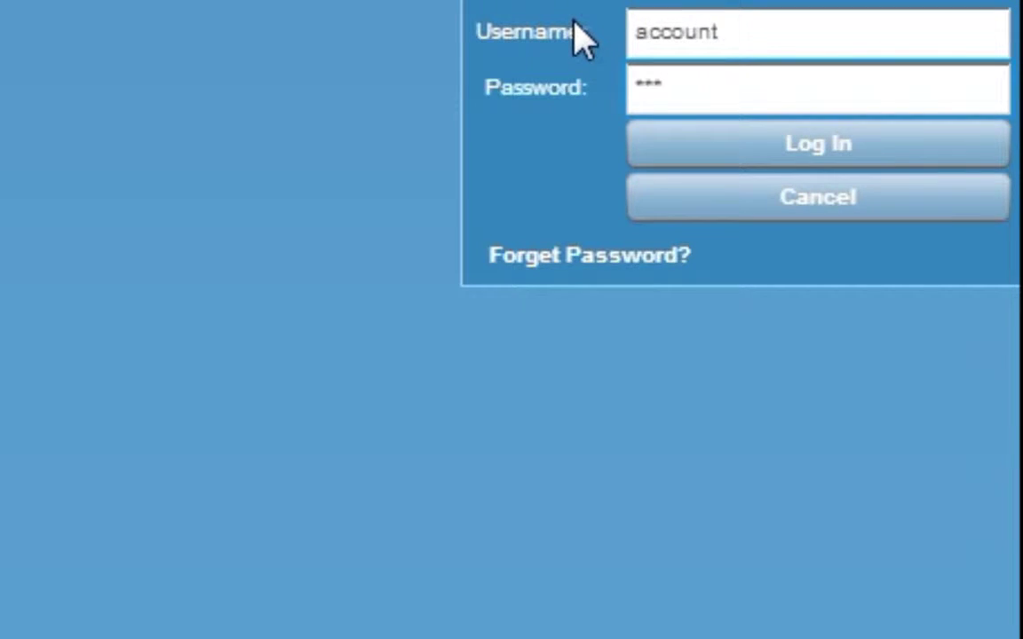
pyautogui.click(721, 155)
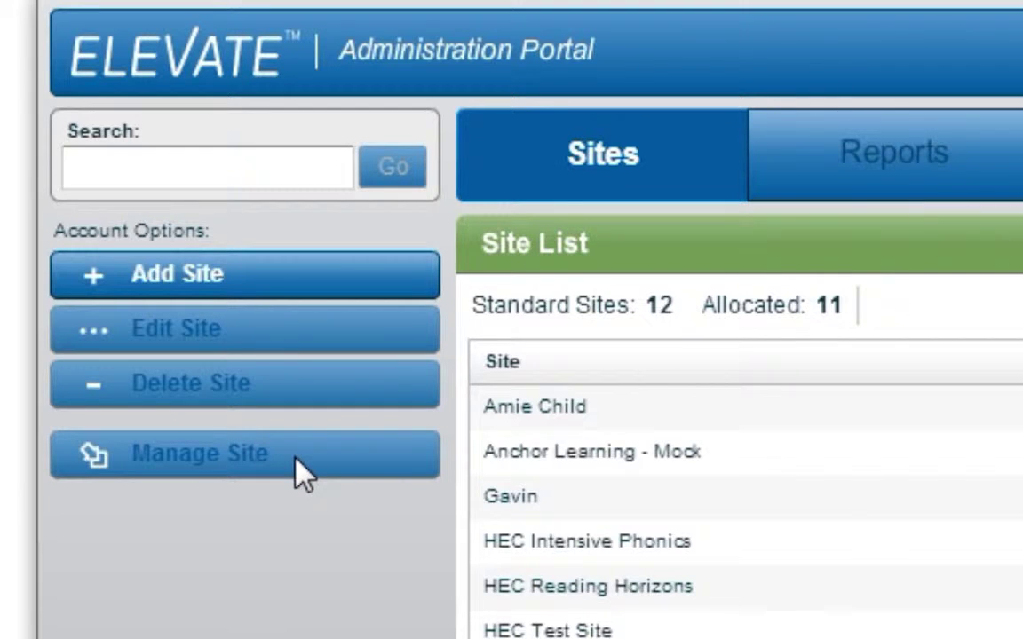
# - Add a site named 'Example Site' with site login 'example' and save it
pyautogui.click(302, 293)
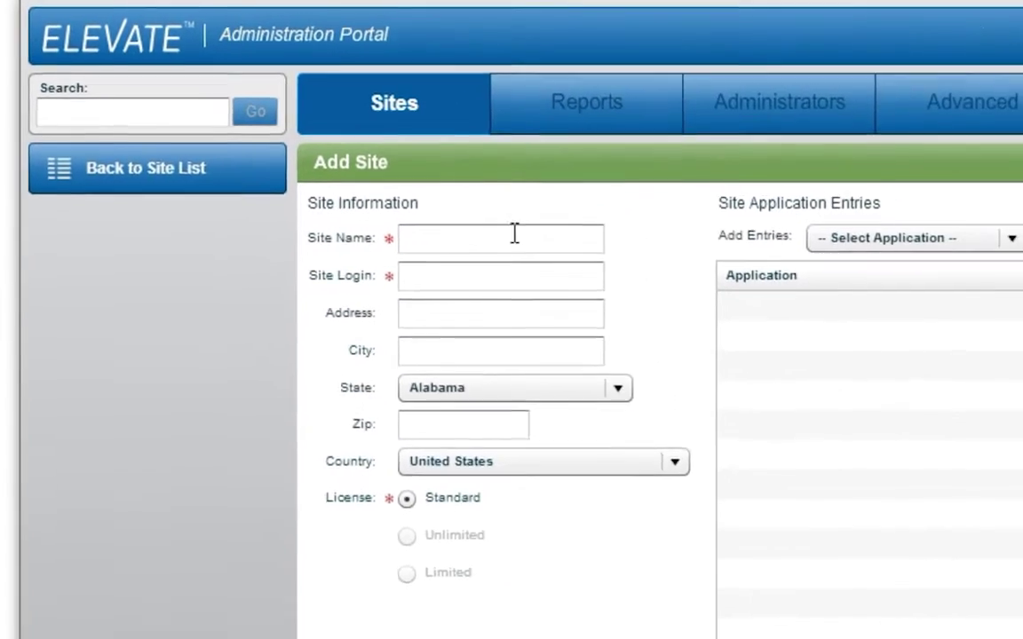
pyautogui.write('Ex')
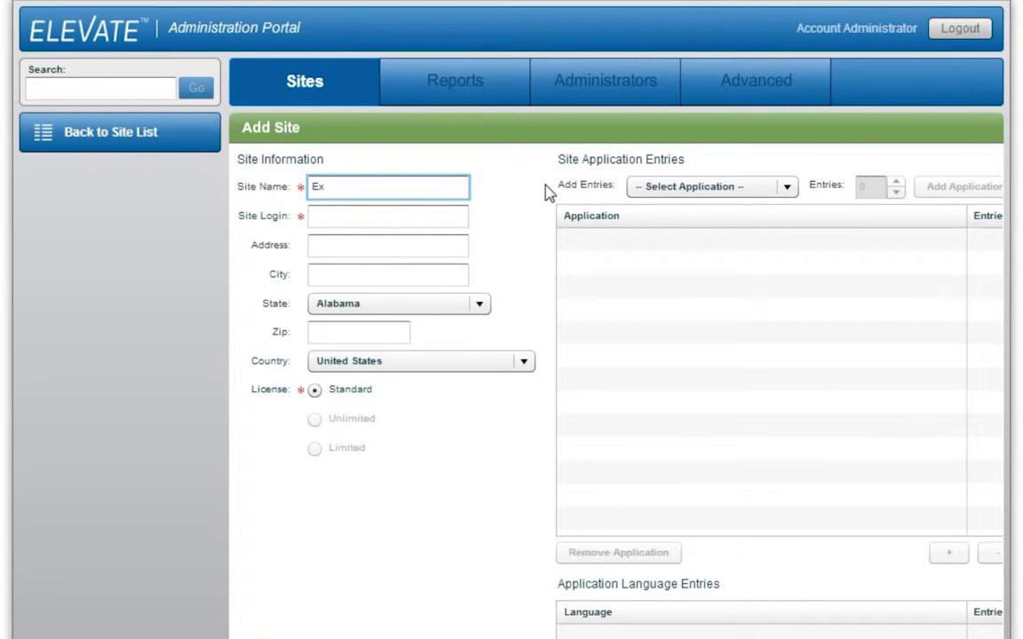
pyautogui.write('ample Site')
pyautogui.press('Tab')
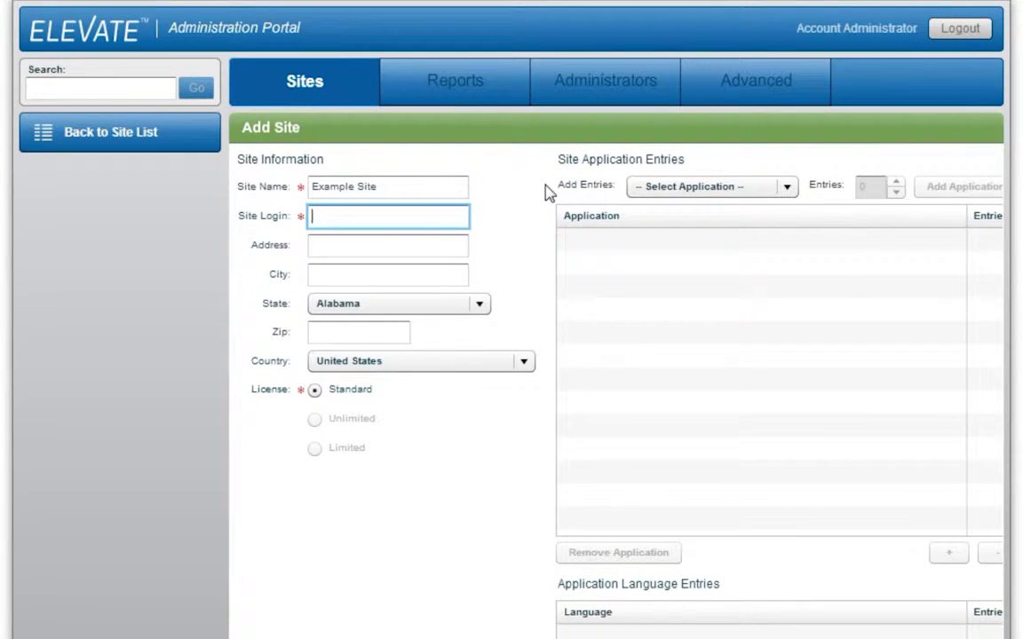
pyautogui.write('example')
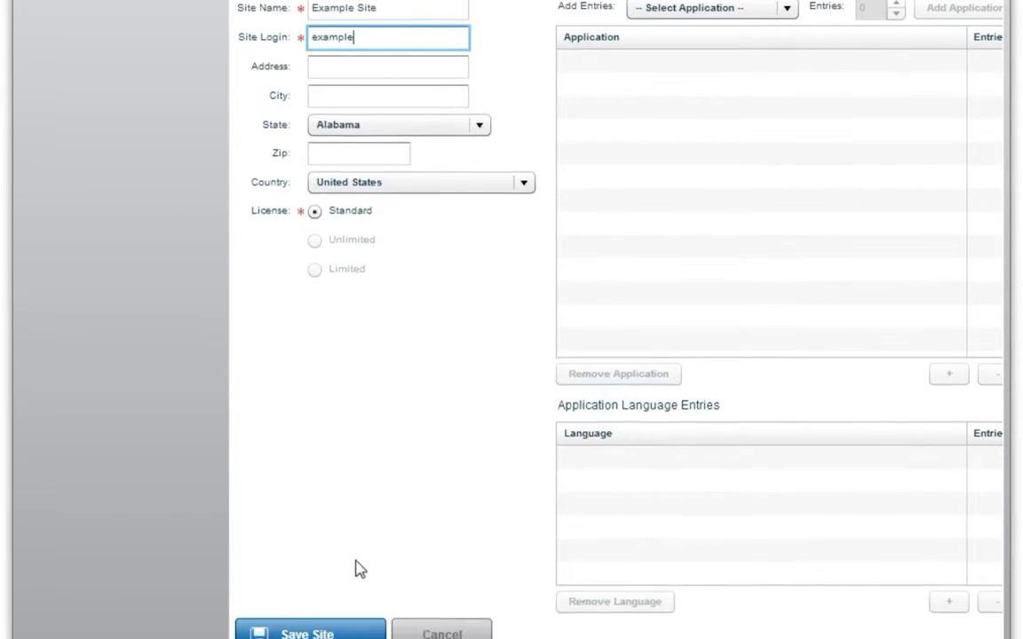
pyautogui.click(353, 544)
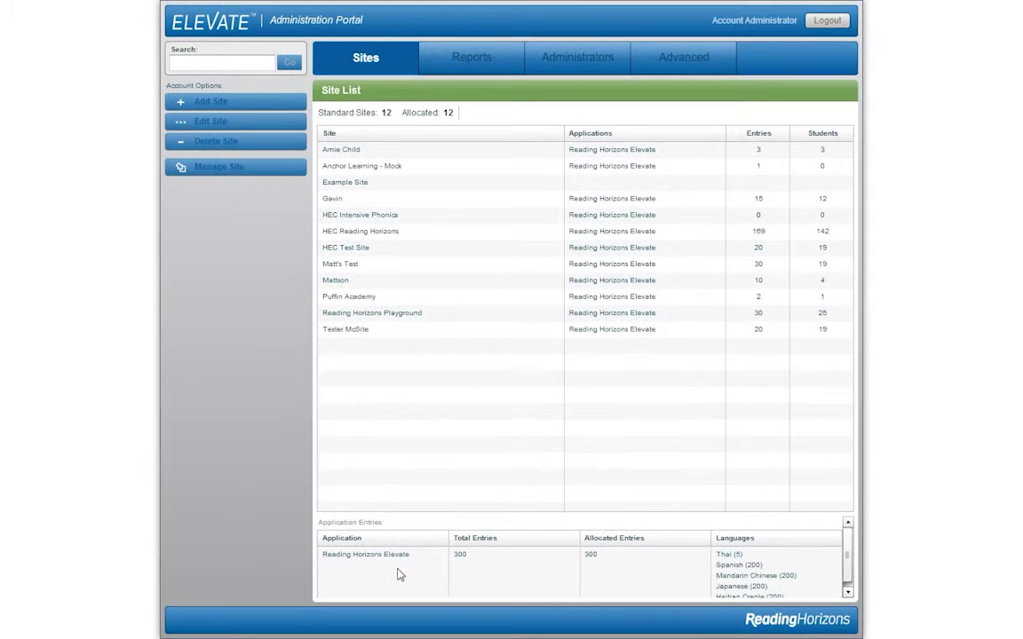
pyautogui.click(361, 186)
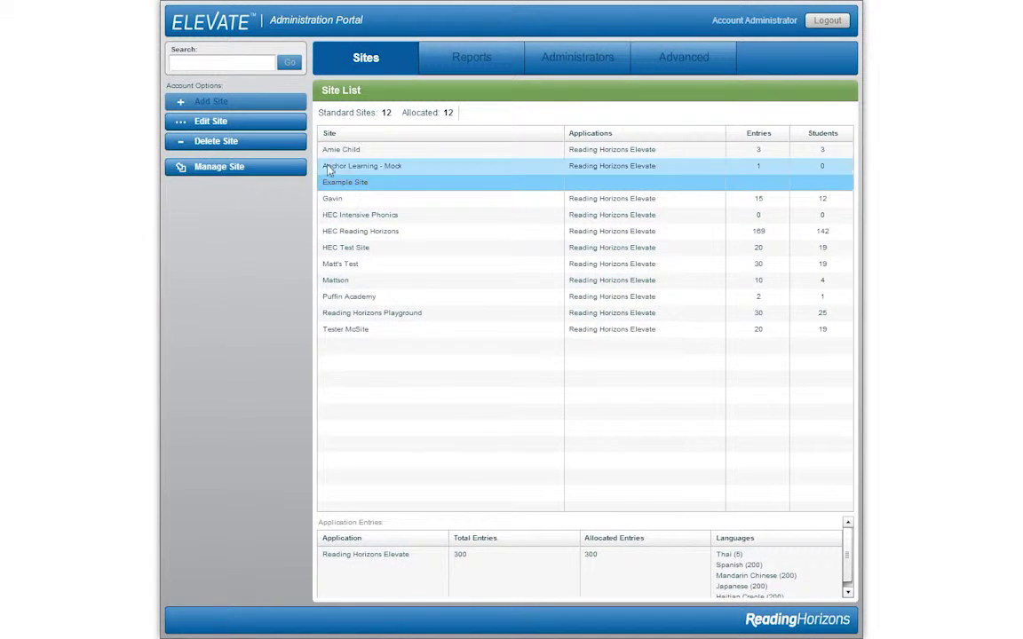
pyautogui.click(238, 125)
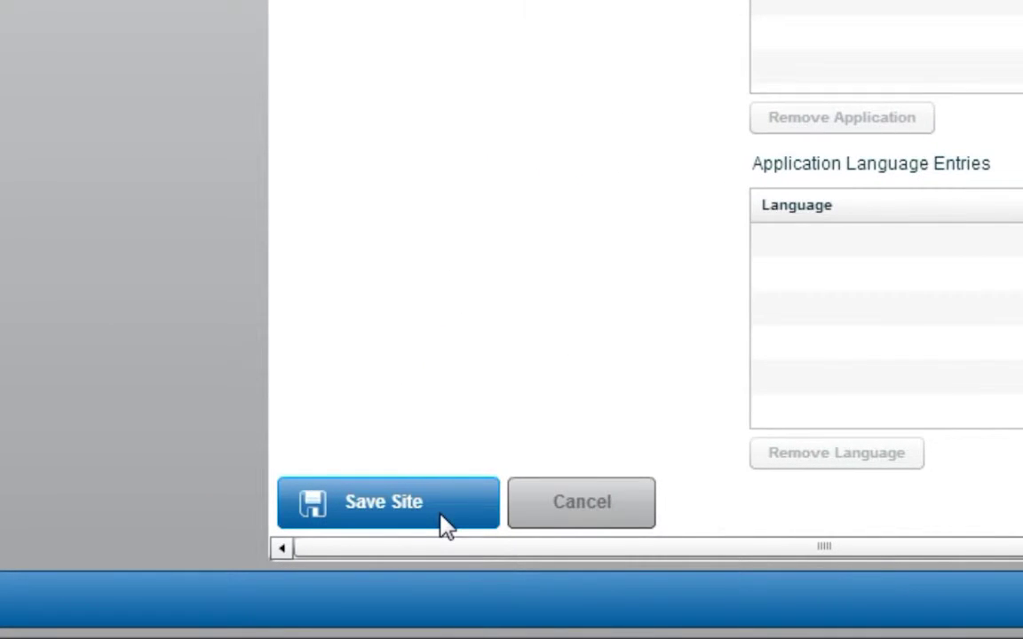
pyautogui.click(443, 522)
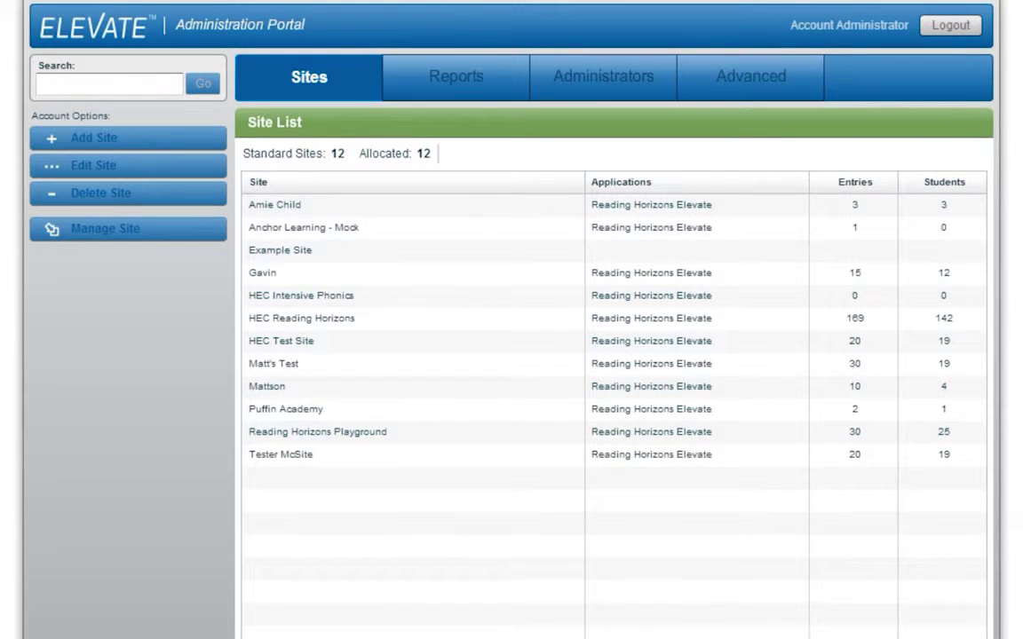
# - Manage the HEC Reading Horizons site, keep it selected in the Site dropdown, then go to Administrators
pyautogui.click(302, 321)
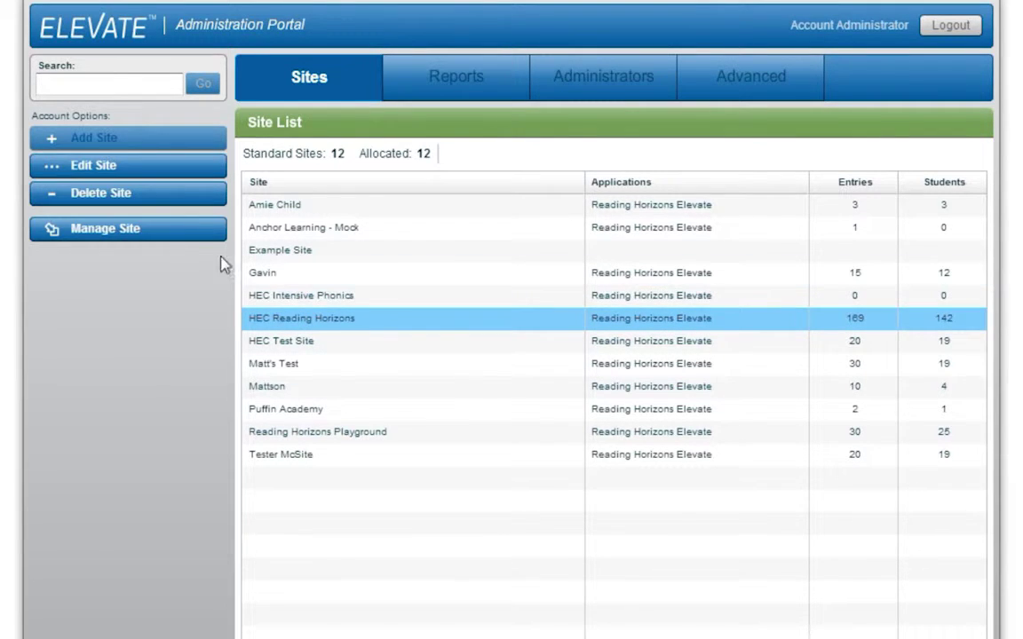
pyautogui.click(133, 229)
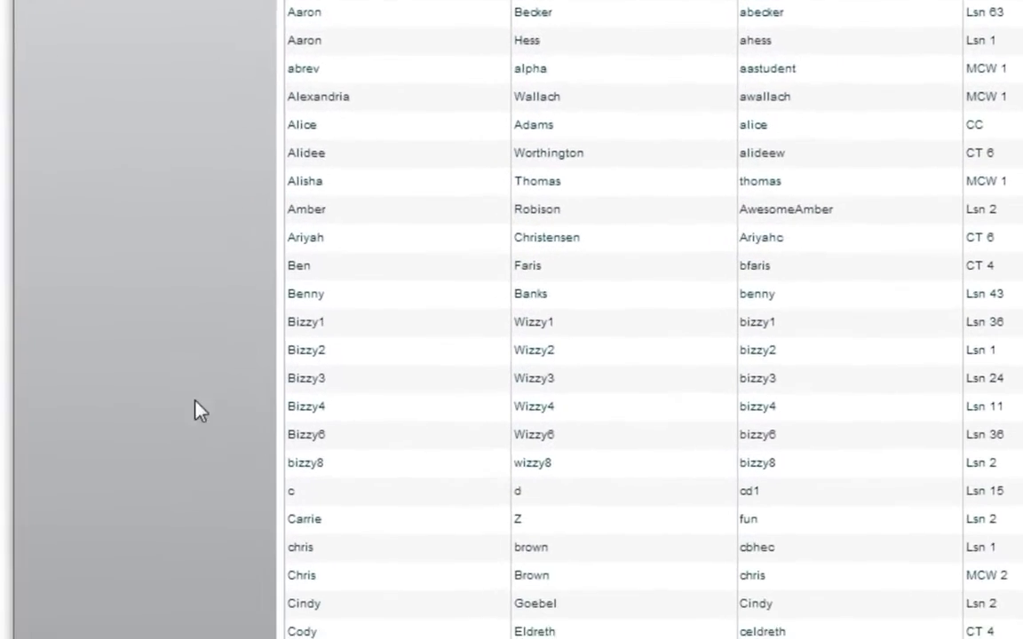
pyautogui.click(357, 602)
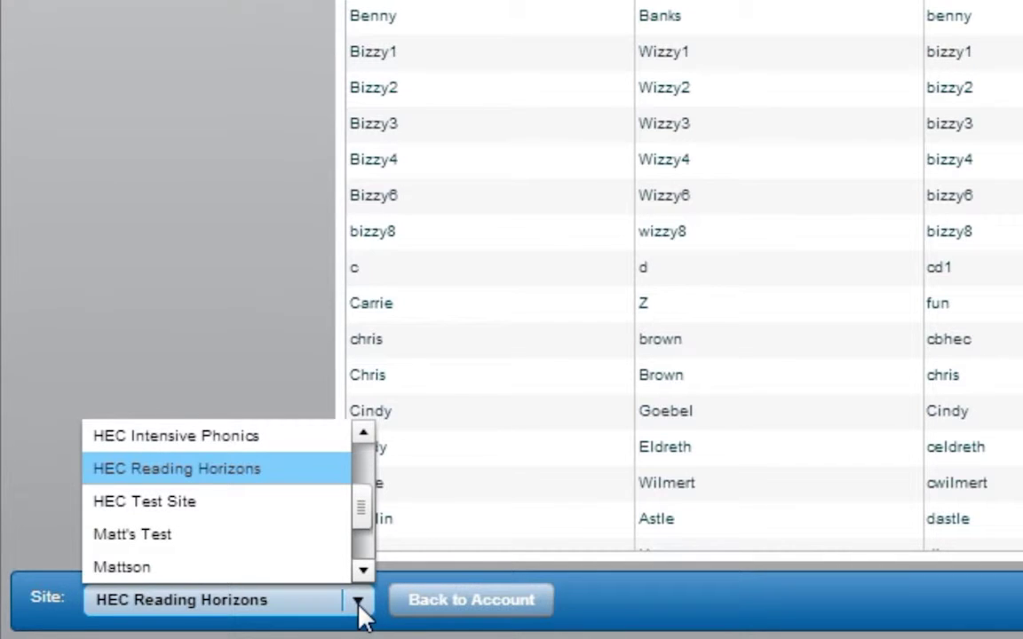
pyautogui.click(359, 602)
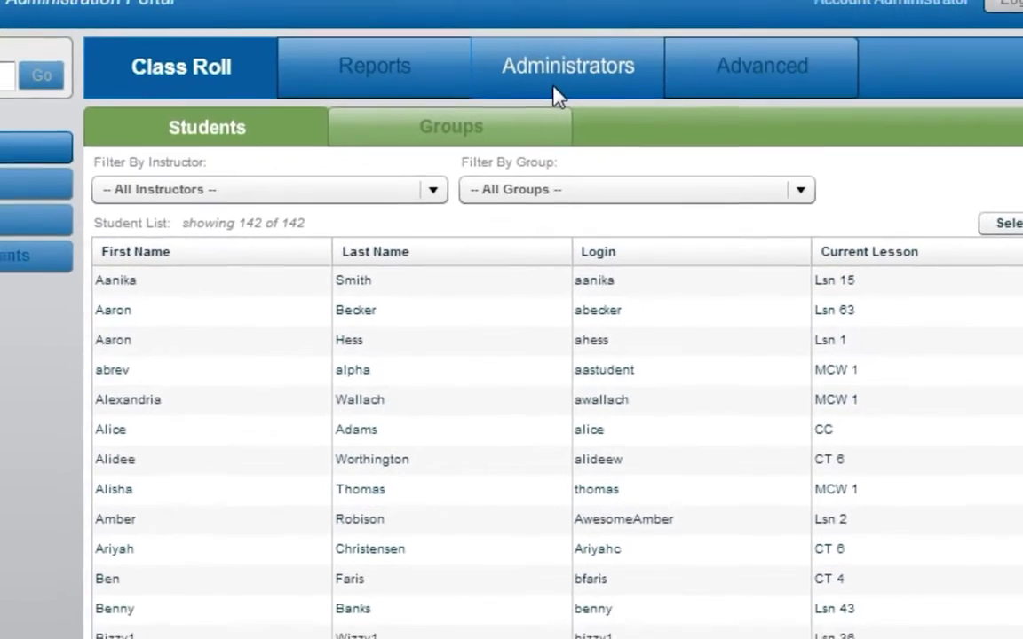
pyautogui.click(535, 87)
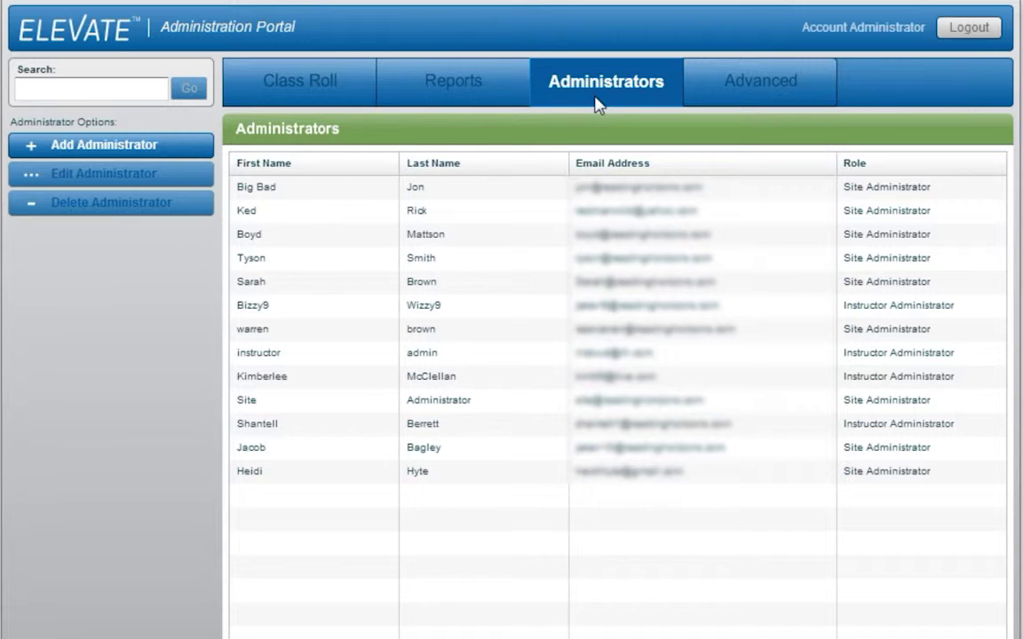
# - Start a new administrator entry from the Administrators list
pyautogui.click(172, 155)
# - Fill in the new administrator's first name, last name, e-mail, username and password
pyautogui.click(399, 185)
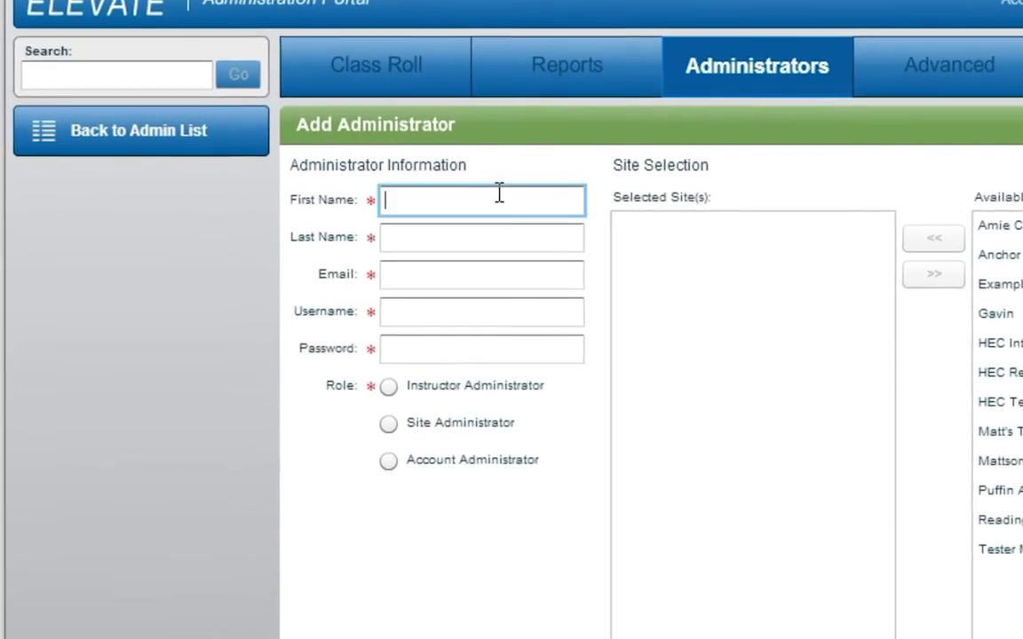
pyautogui.write('John')
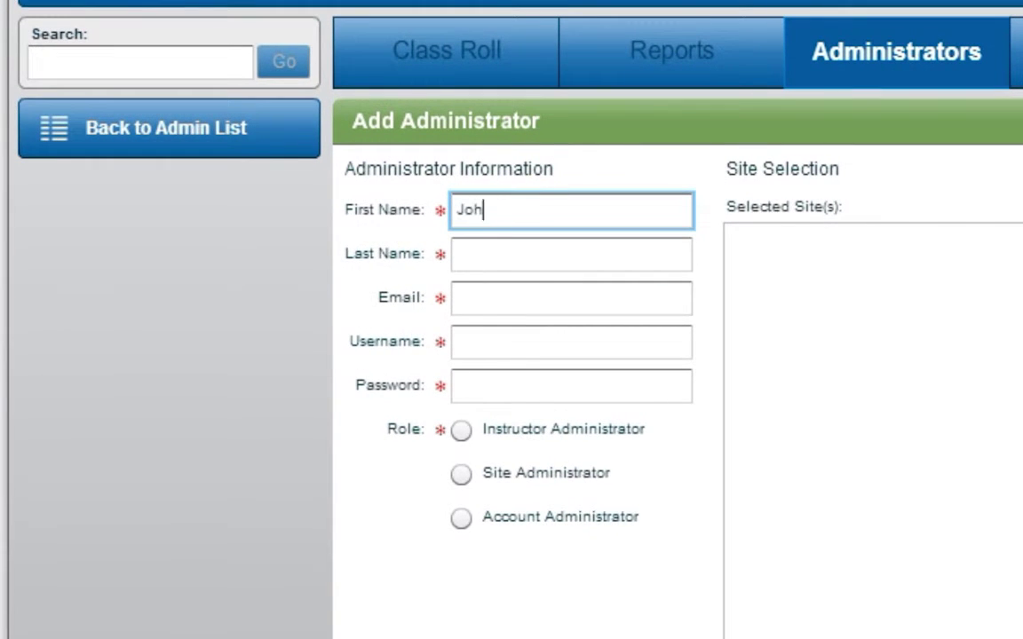
pyautogui.click(571, 254)
pyautogui.write('Doe')
pyautogui.click(571, 299)
pyautogui.write('j')
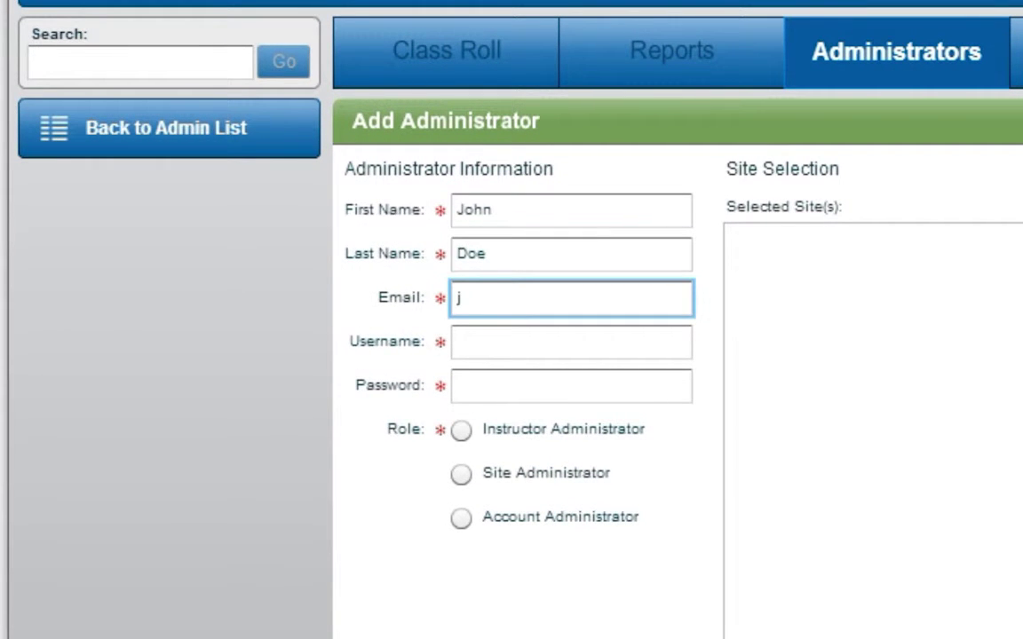
pyautogui.write('doe@example.com')
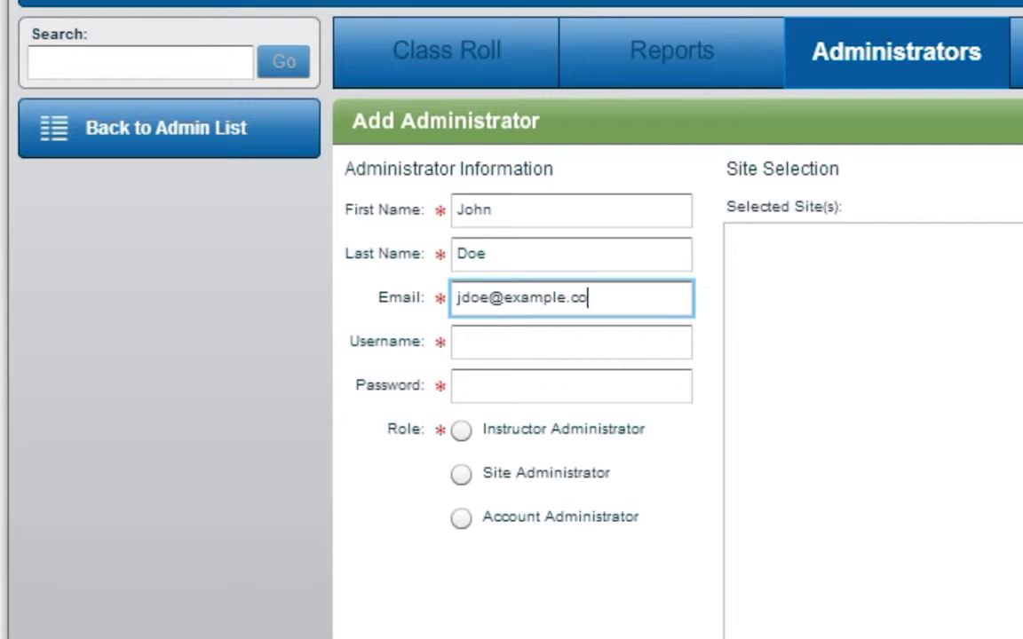
pyautogui.click(571, 342)
pyautogui.write('jdoe')
pyautogui.click(571, 386)
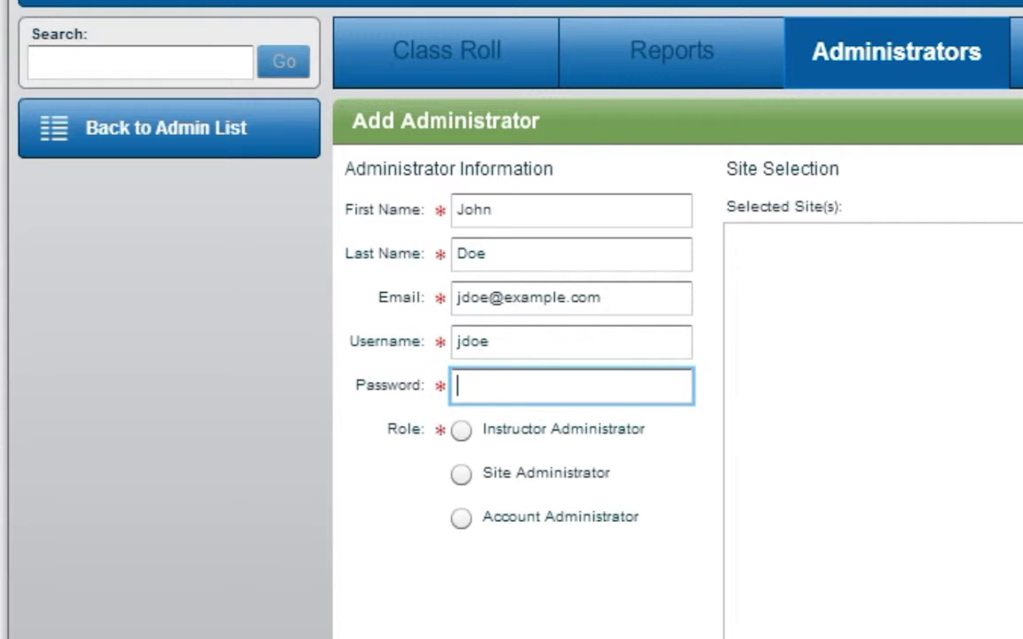
pyautogui.write('*********')
# - Make them an Instructor Administrator for Example Site and HEC Intensive Phonics, and save
pyautogui.press('Tab')
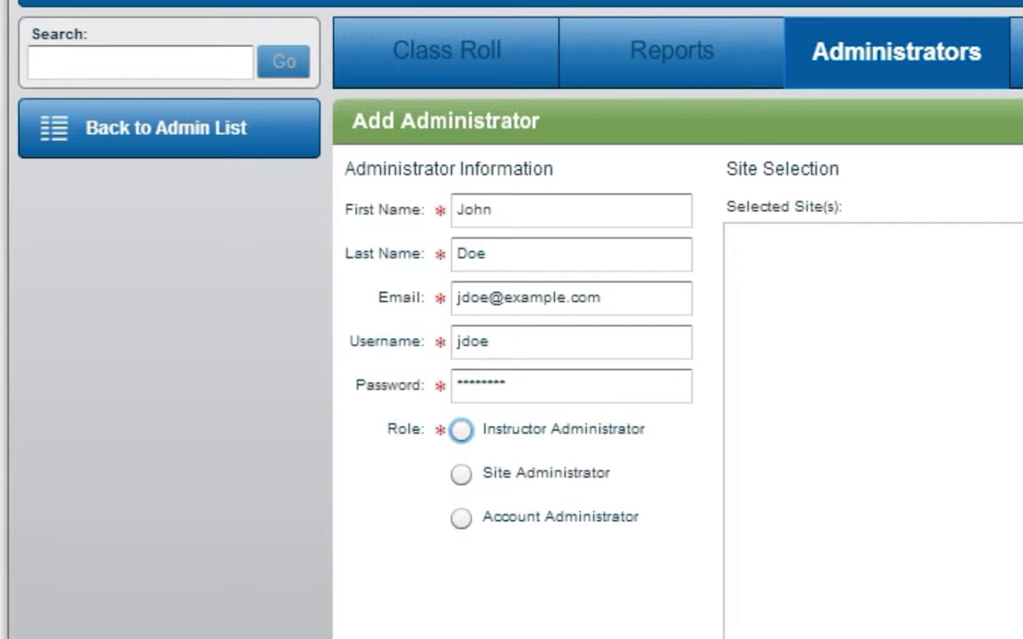
pyautogui.click(463, 432)
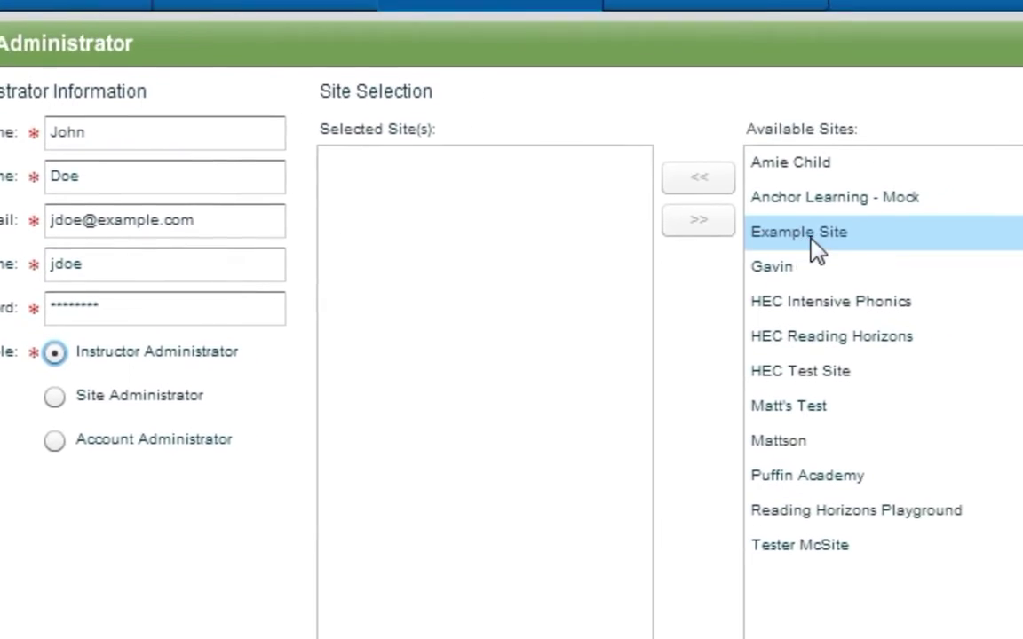
pyautogui.moveTo(986, 271); pyautogui.dragTo(721, 273)
pyautogui.moveTo(390, 210); pyautogui.dragTo(392, 212)
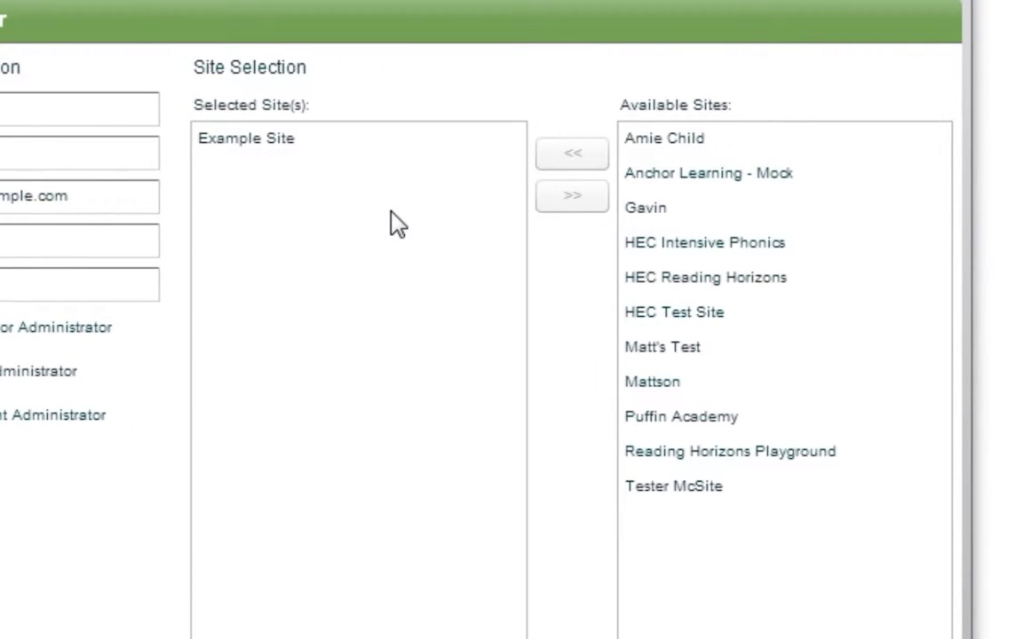
pyautogui.click(656, 256)
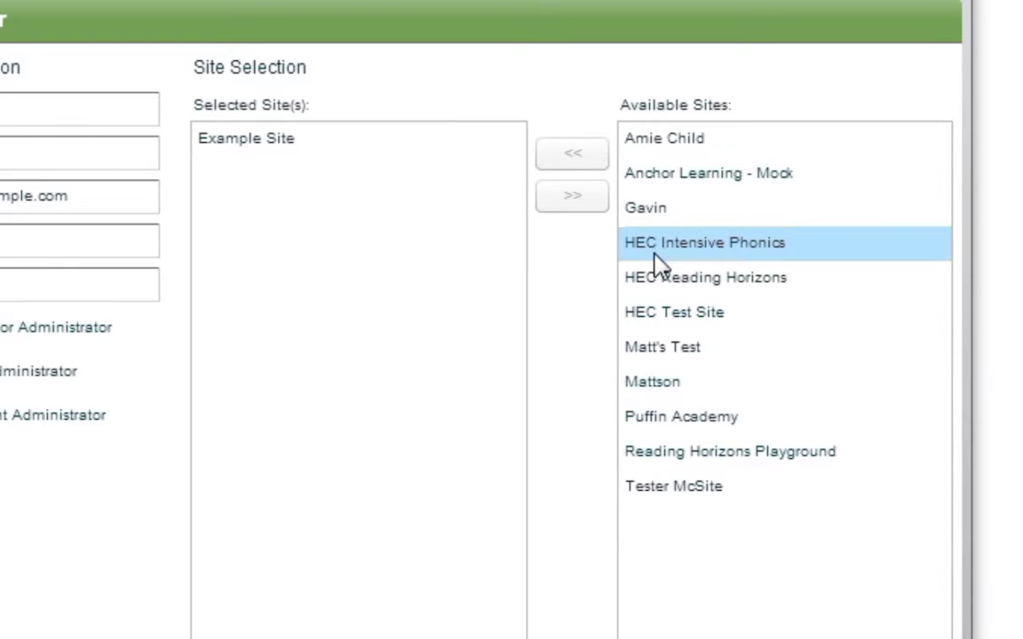
pyautogui.click(730, 258)
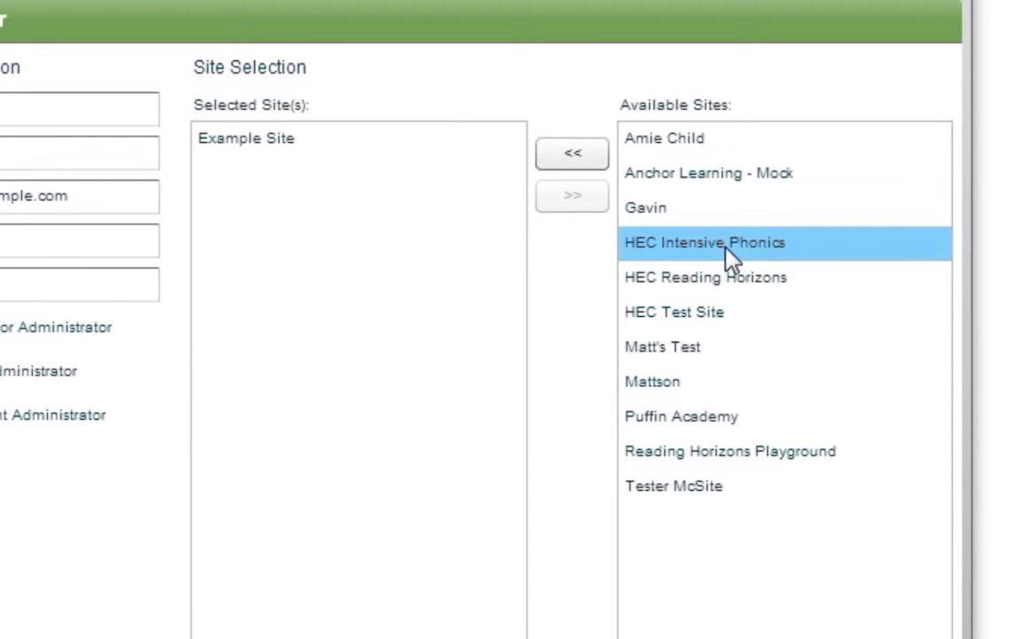
pyautogui.click(586, 160)
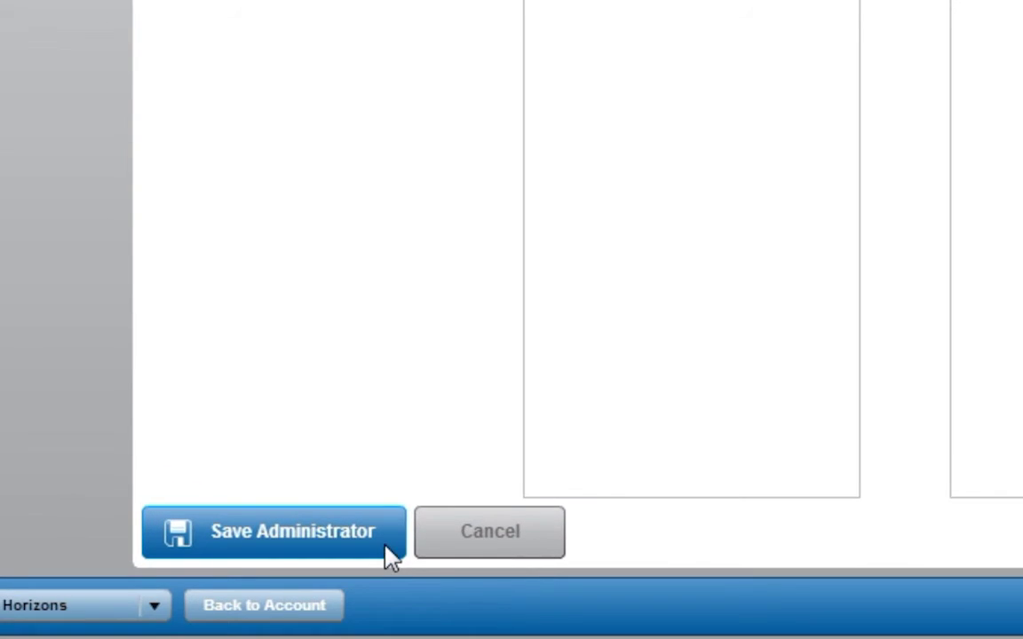
pyautogui.click(385, 544)
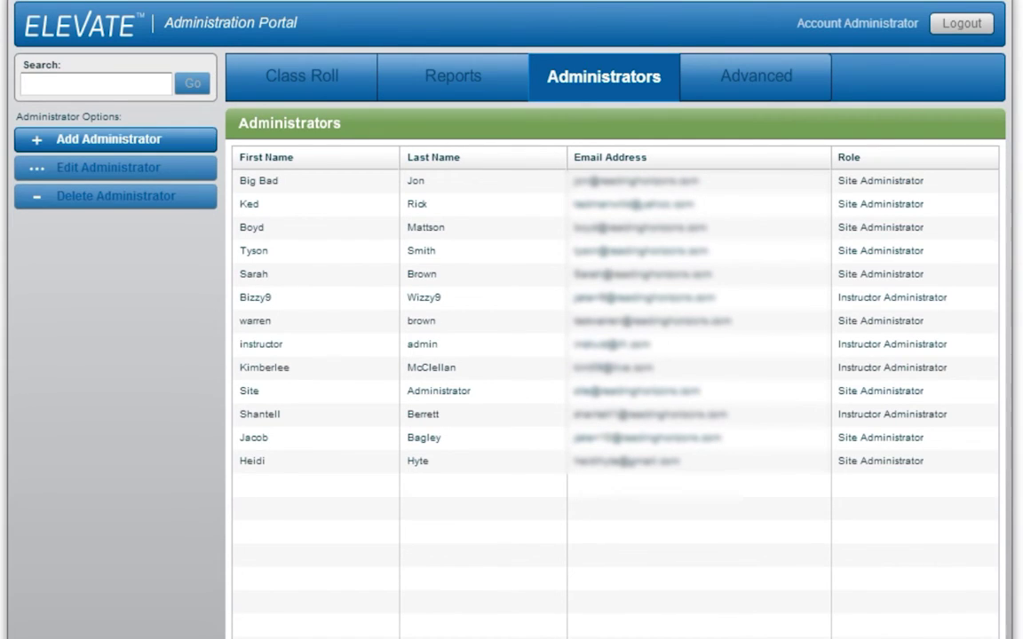
# - Request to log out of the Elevate administration portal
pyautogui.click(962, 24)
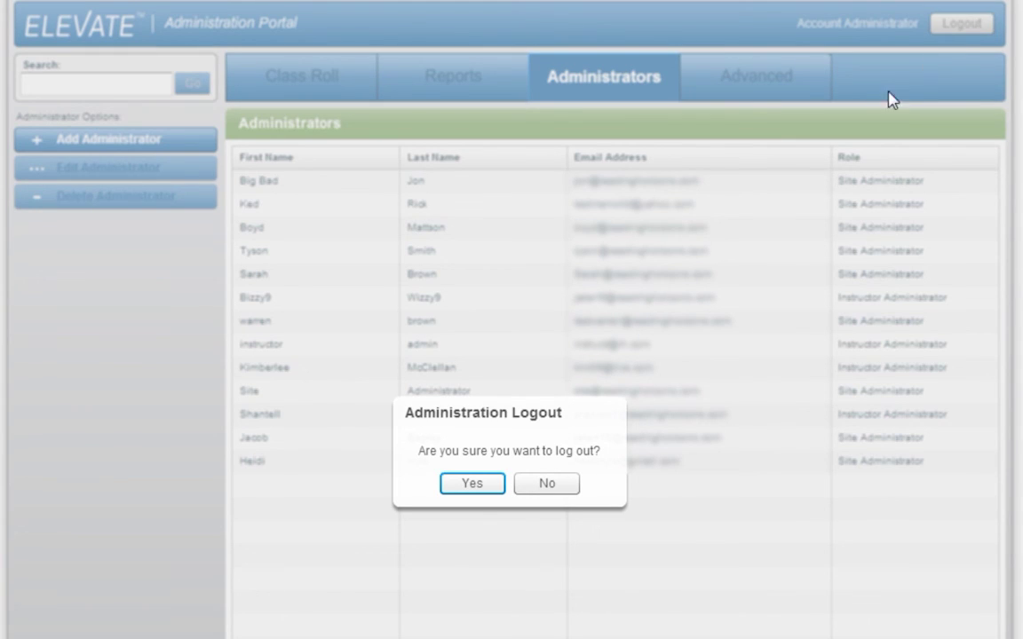